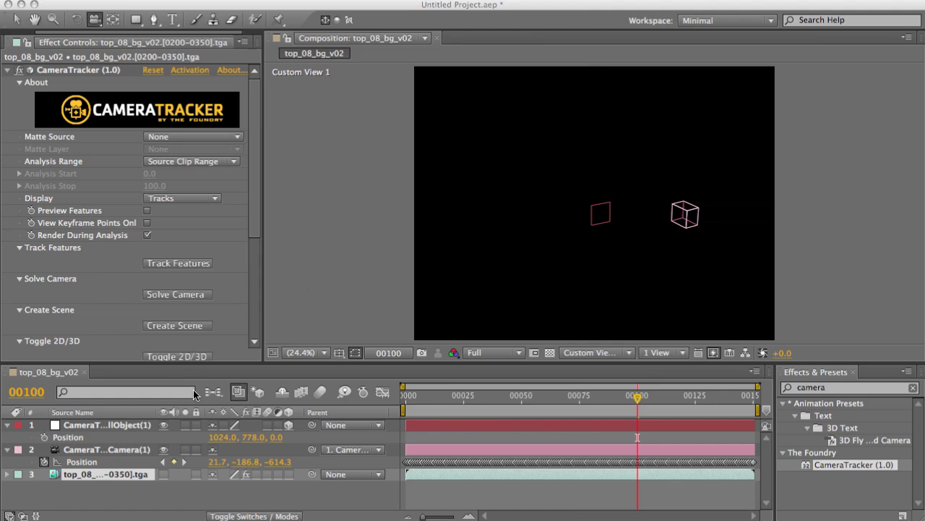
# Make the top_08_bg_v02 footage visible and select the CameraTracker effect to show its track points.
pyautogui.click(164, 473)
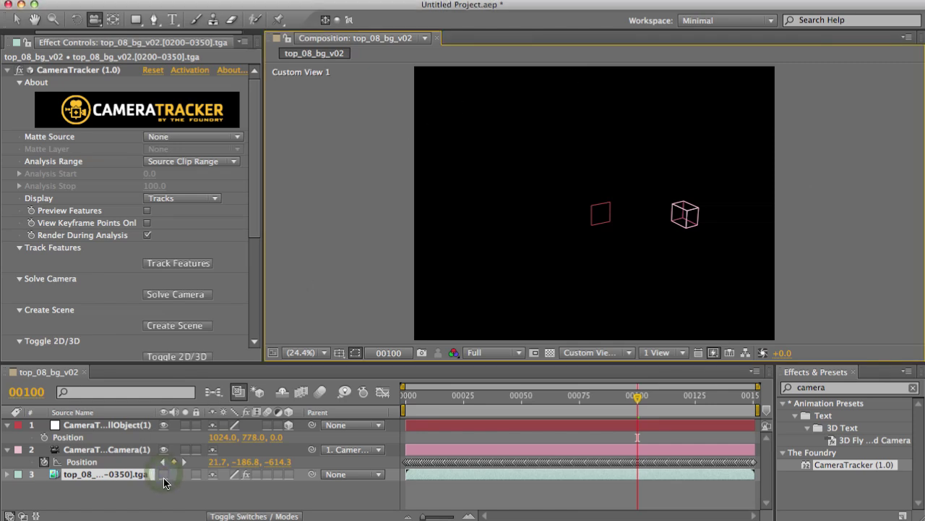
pyautogui.click(76, 70)
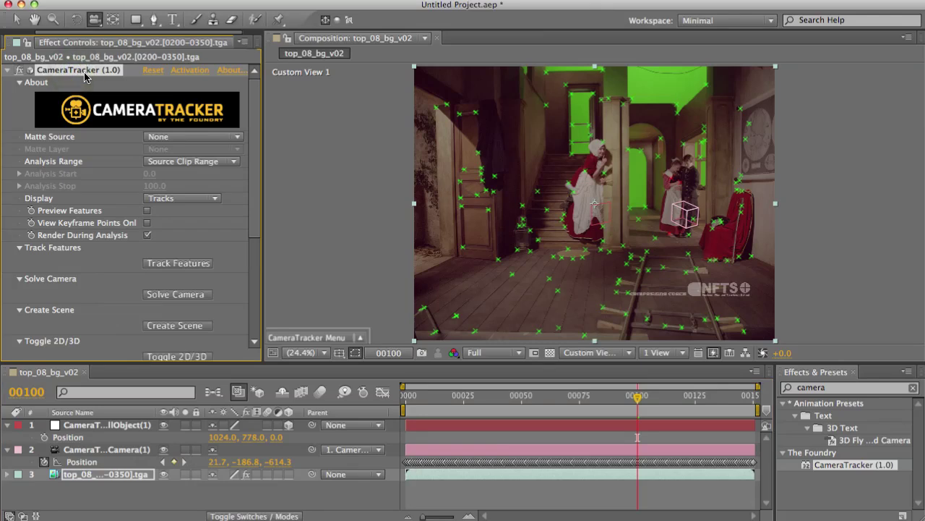
pyautogui.click(329, 346)
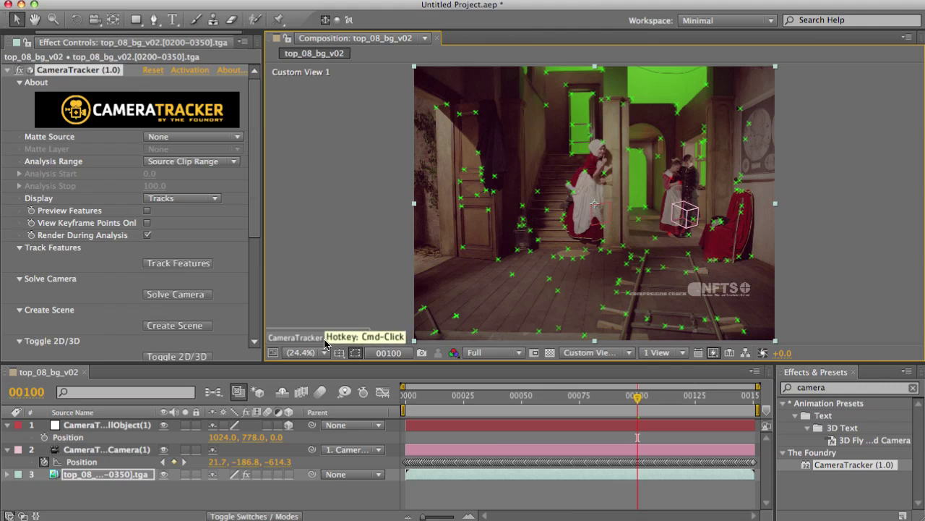
# Show CameraTracker's Actions submenu: Track Features, Solve Camera, Create Scene and Toggle 2D/3D.
pyautogui.click(325, 340)
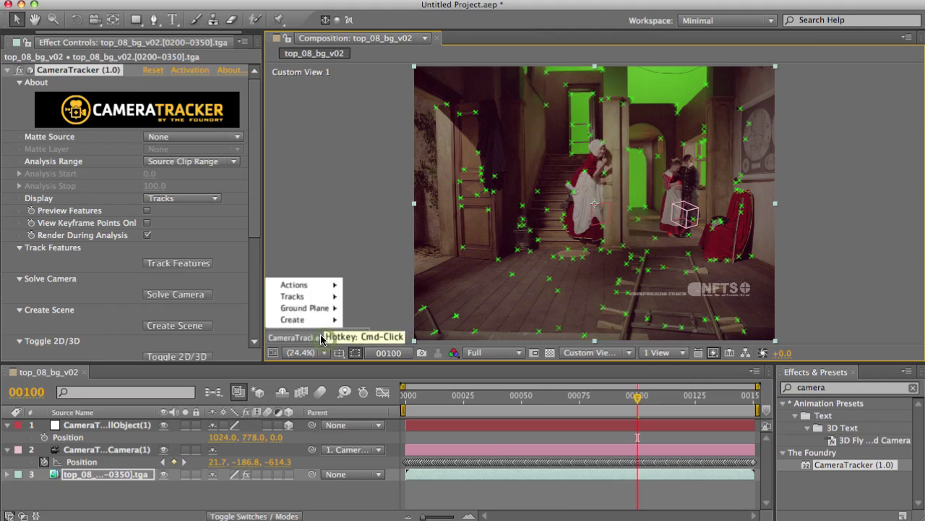
pyautogui.moveTo(313, 287)
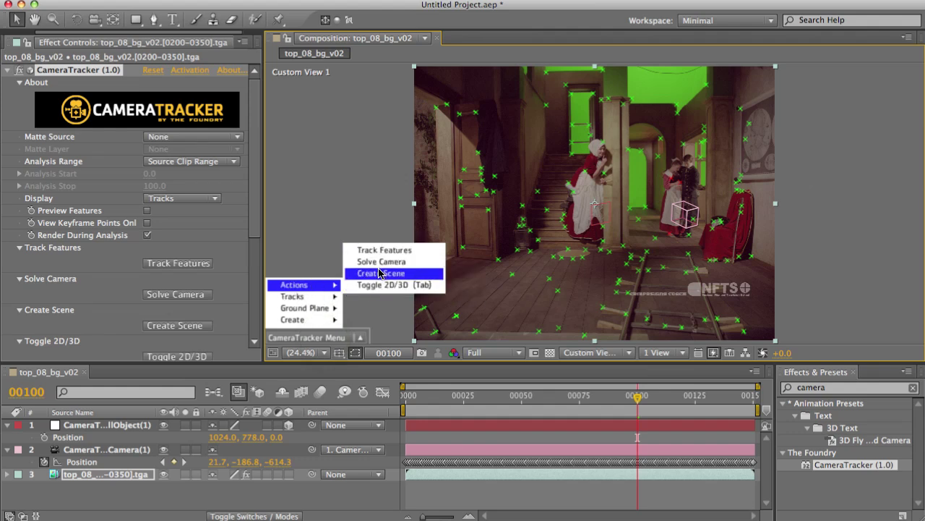
pyautogui.moveTo(309, 308)
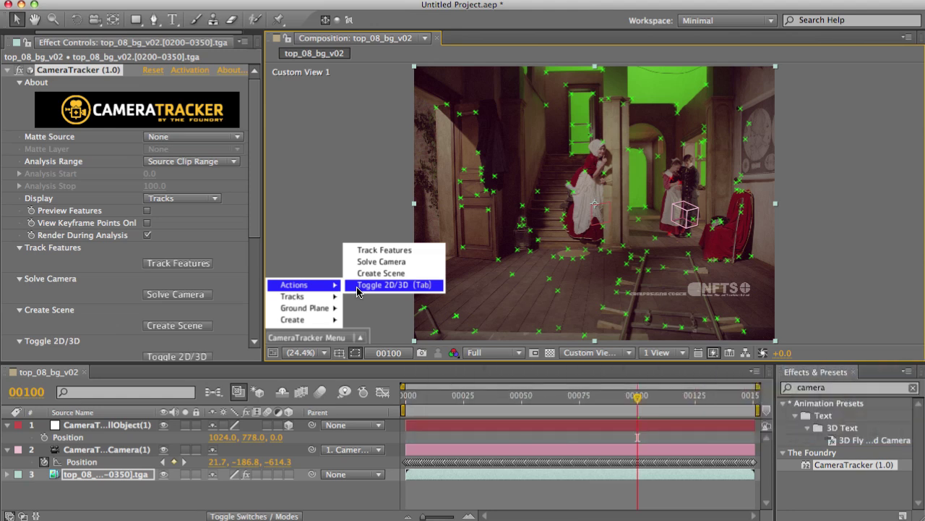
# Switch the tracker to its 3D point-cloud view and orbit around the cloud.
pyautogui.click(358, 287)
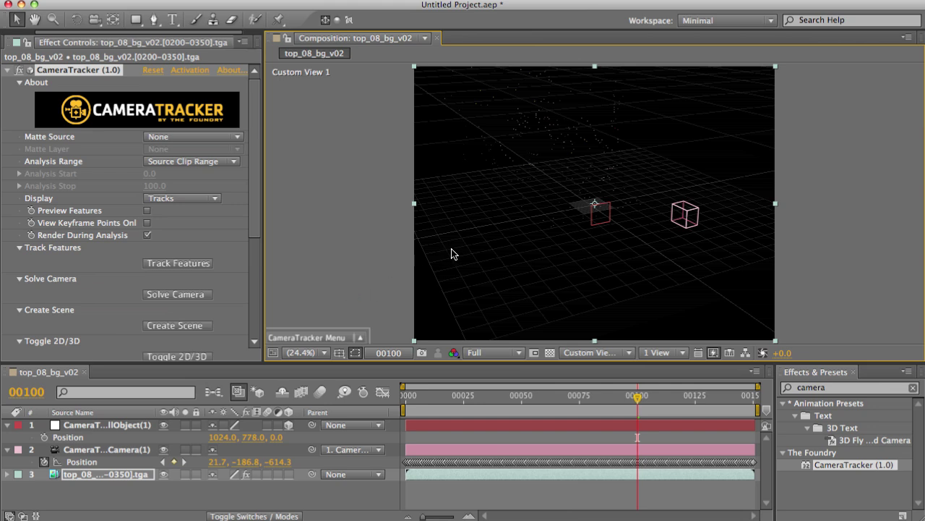
pyautogui.press('c')
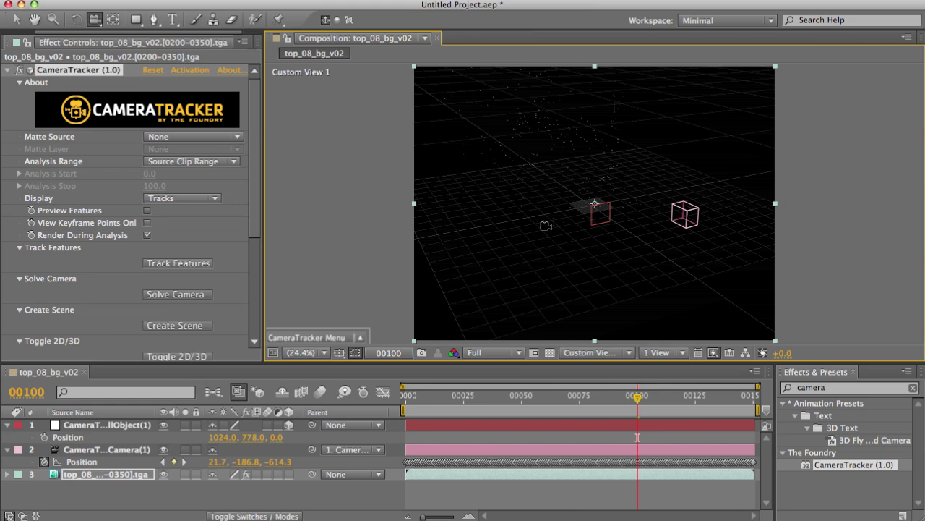
pyautogui.moveTo(543, 226); pyautogui.dragTo(547, 236)
# Set the viewer magnification to Fit and orbit the 3D scene to a new angle.
pyautogui.press('/')
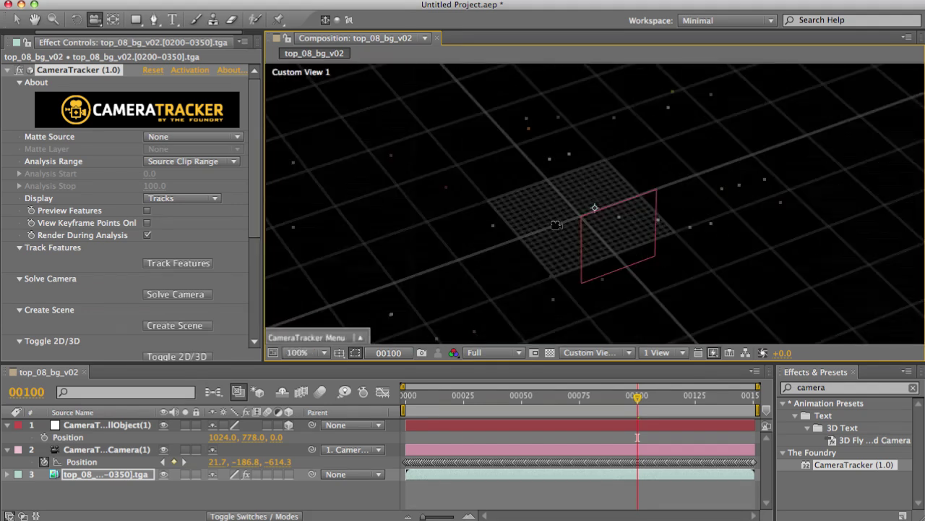
pyautogui.press(',')
pyautogui.click(300, 353)
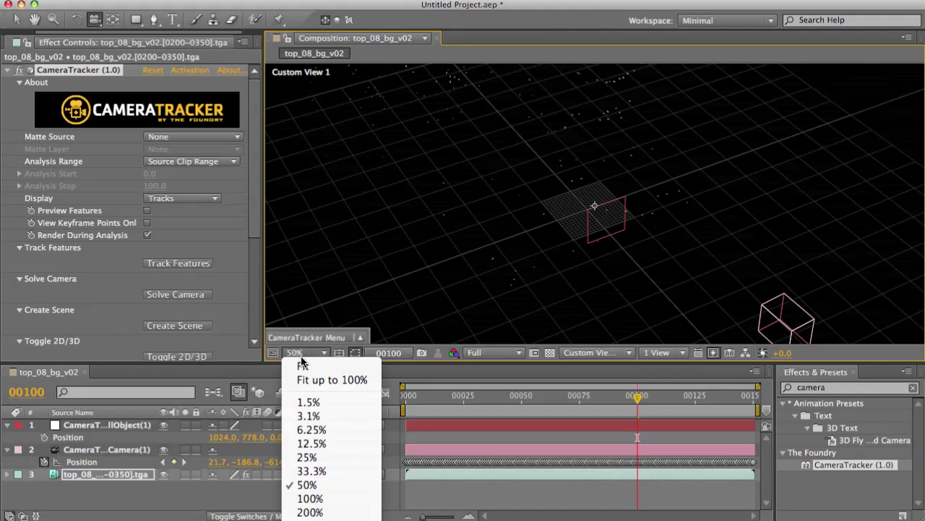
pyautogui.click(307, 381)
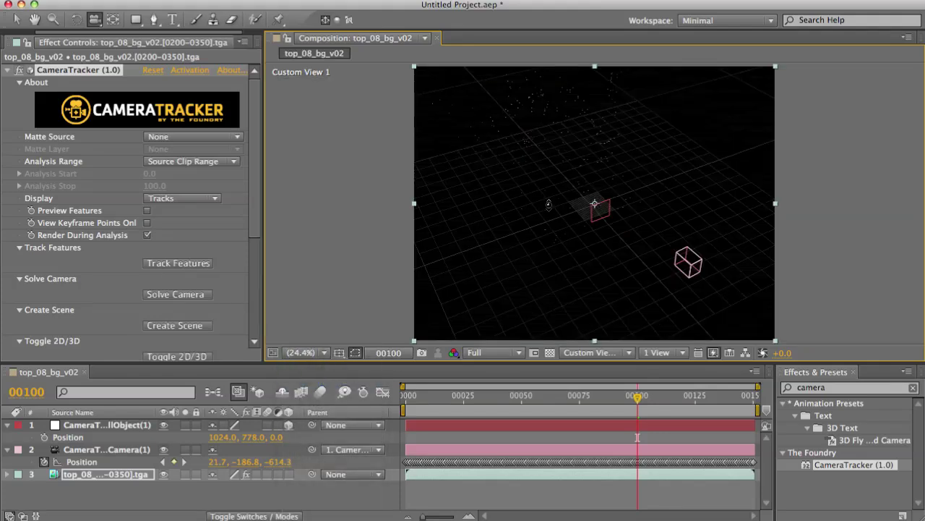
pyautogui.moveTo(595, 205); pyautogui.dragTo(625, 216)
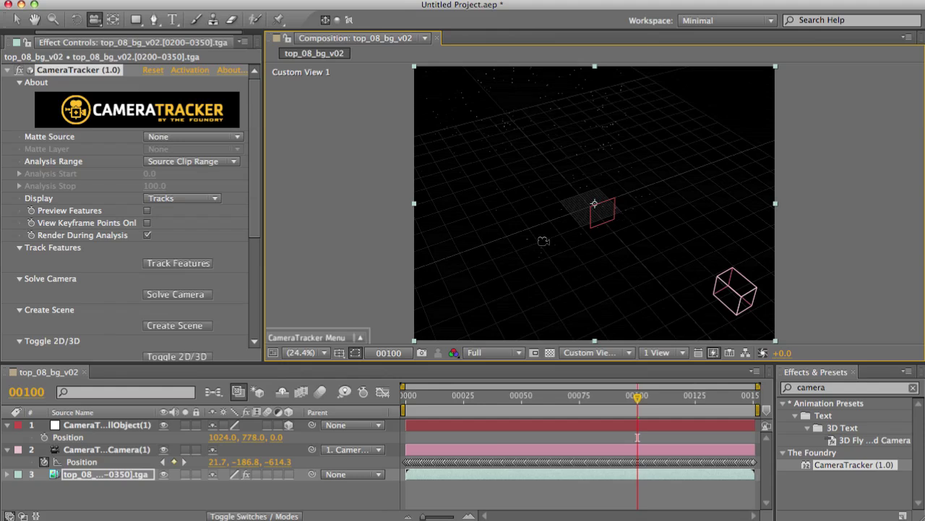
# Look through the Active Camera, moving it to -70.6, 47.1, -471.1.
pyautogui.click(591, 358)
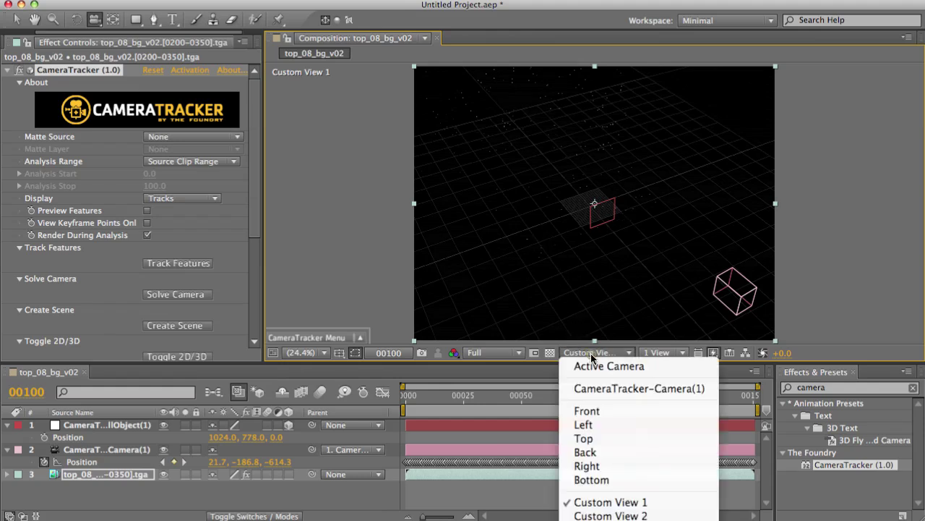
pyautogui.click(605, 364)
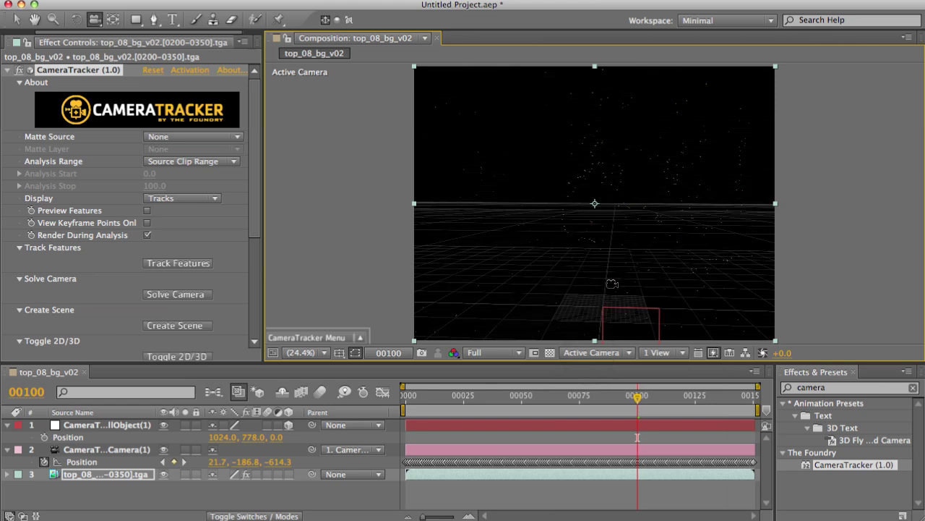
pyautogui.moveTo(613, 283)
pyautogui.mouseDown()
pyautogui.moveTo(597, 265)
pyautogui.moveTo(616, 238)
pyautogui.moveTo(612, 281)
pyautogui.mouseUp()
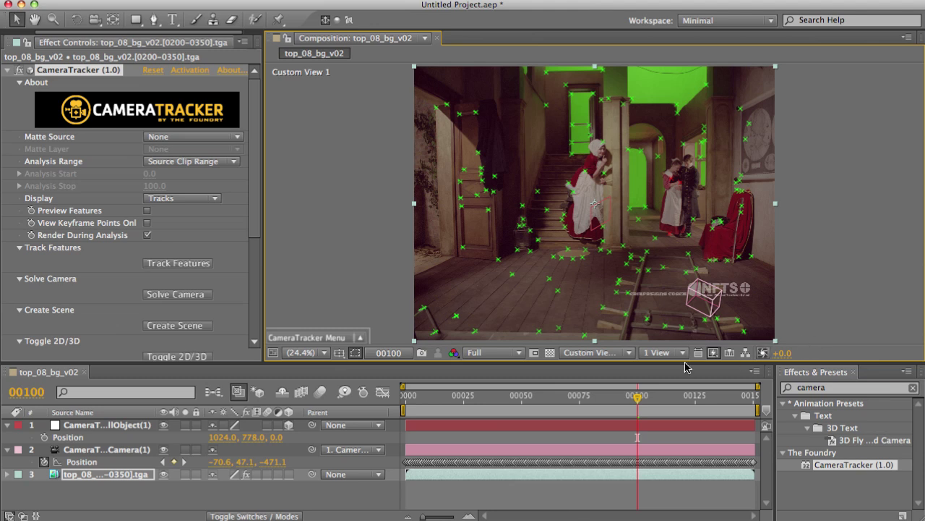
# Marquee-select a cluster of floor track points and orbit the 3D view to inspect them.
pyautogui.moveTo(535, 273); pyautogui.dragTo(632, 323)
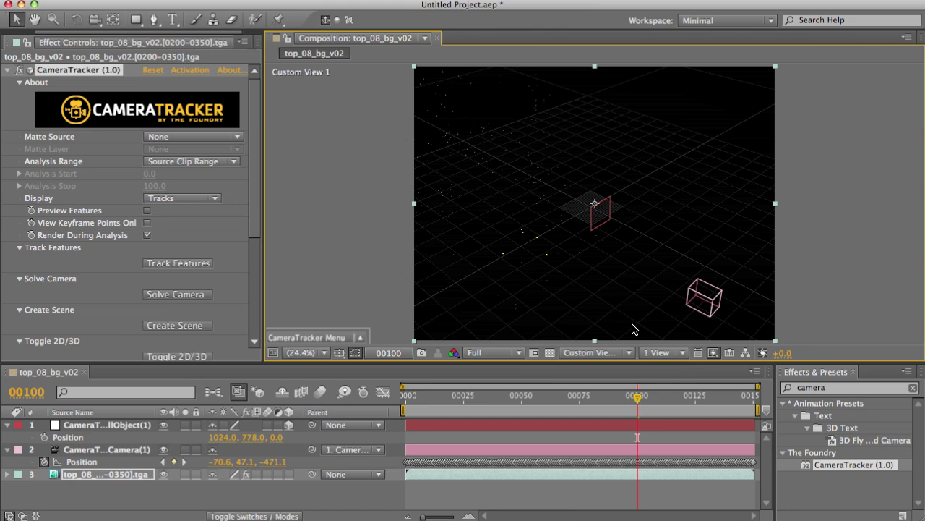
pyautogui.press('c')
pyautogui.moveTo(532, 272); pyautogui.dragTo(545, 254)
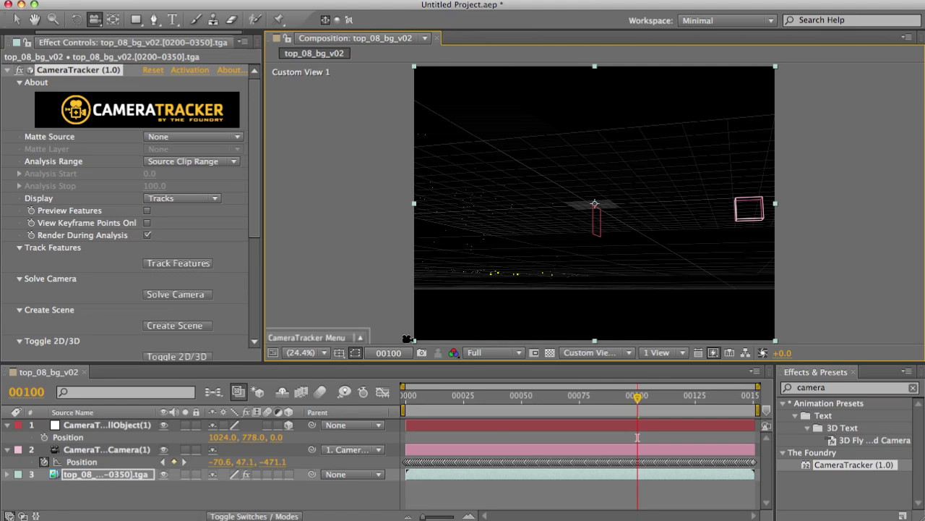
# Set the ground plane to the selected floor points and orbit to check the new orientation.
pyautogui.click(342, 337)
pyautogui.moveTo(318, 308)
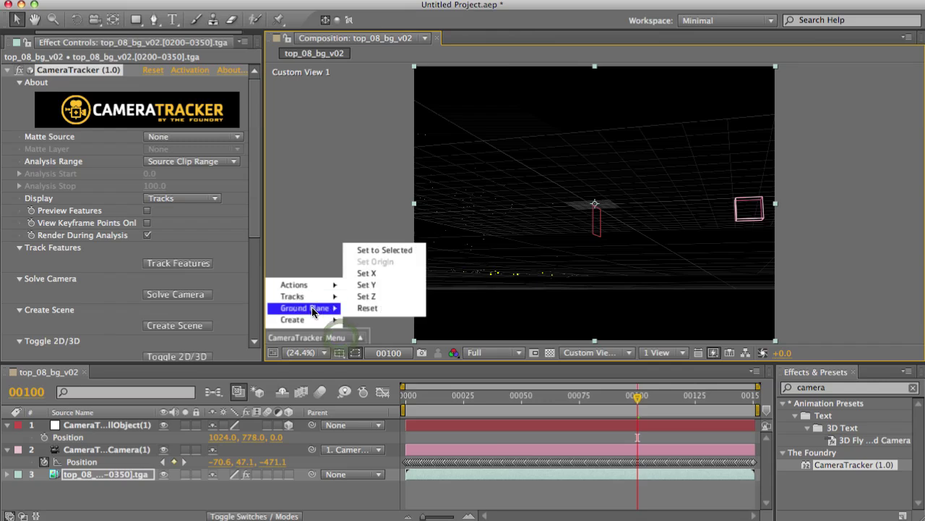
pyautogui.click(395, 251)
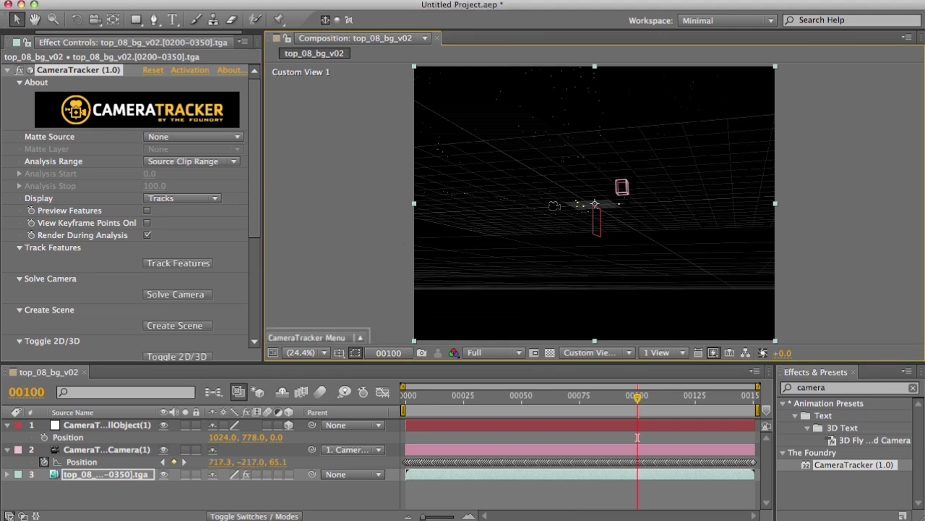
pyautogui.press('c')
pyautogui.moveTo(560, 198); pyautogui.dragTo(519, 223)
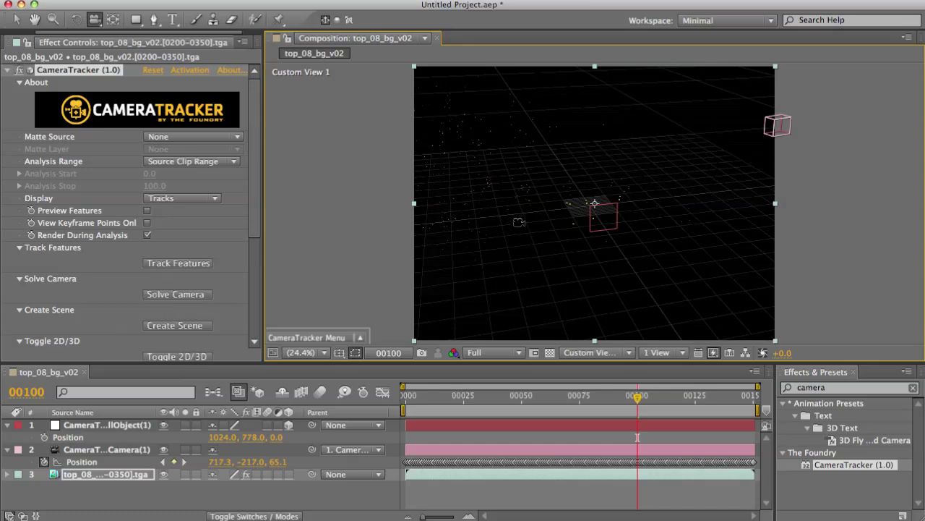
# Return to the 2D footage and apply Ground Plane > Set Z from the selected floor points.
pyautogui.hotkey('ctrl', 'z')
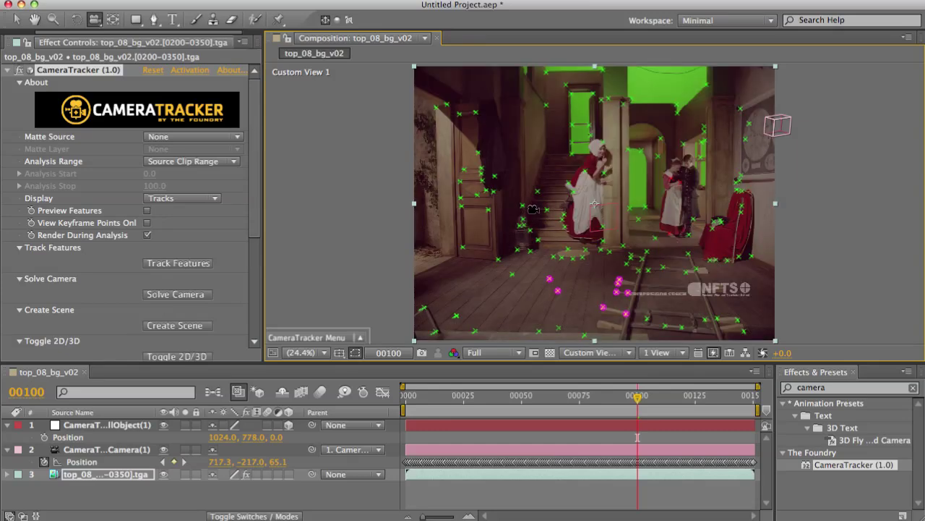
pyautogui.press('v')
pyautogui.moveTo(519, 207)
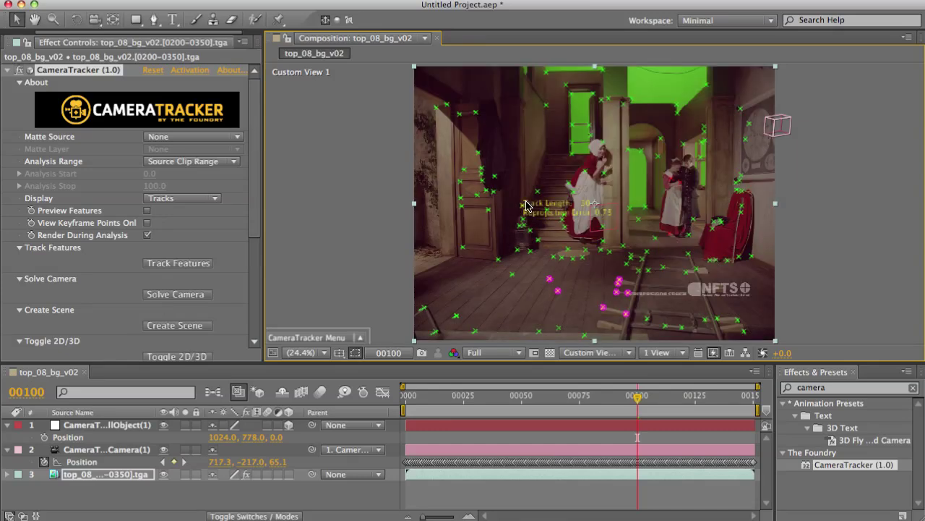
pyautogui.rightClick(532, 123)
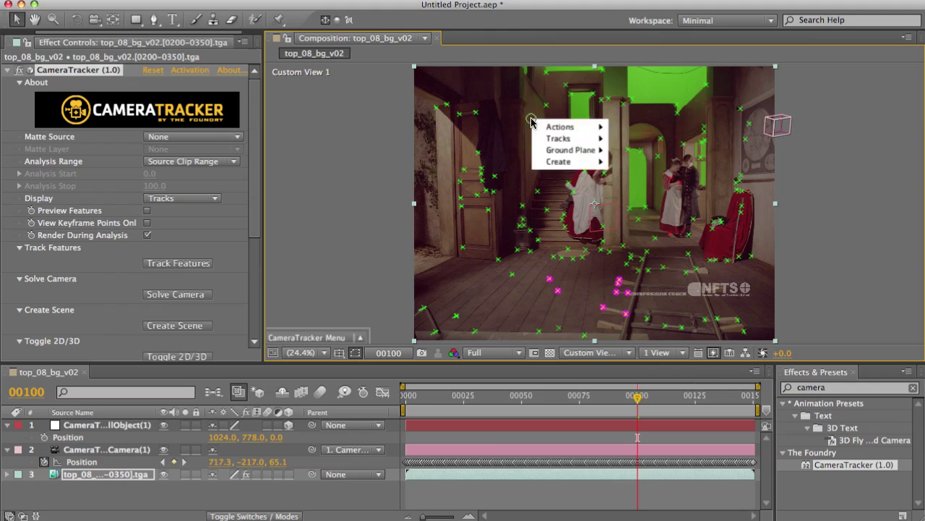
pyautogui.moveTo(543, 128)
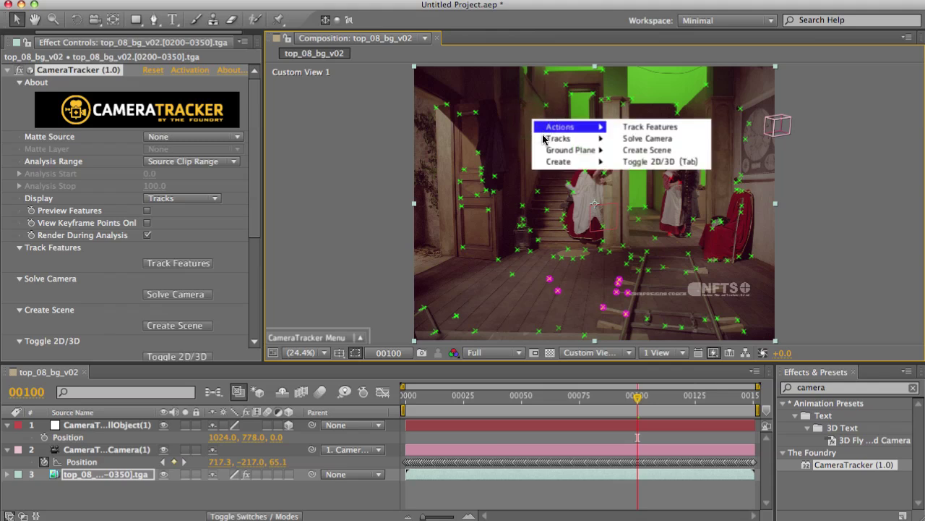
pyautogui.moveTo(551, 150)
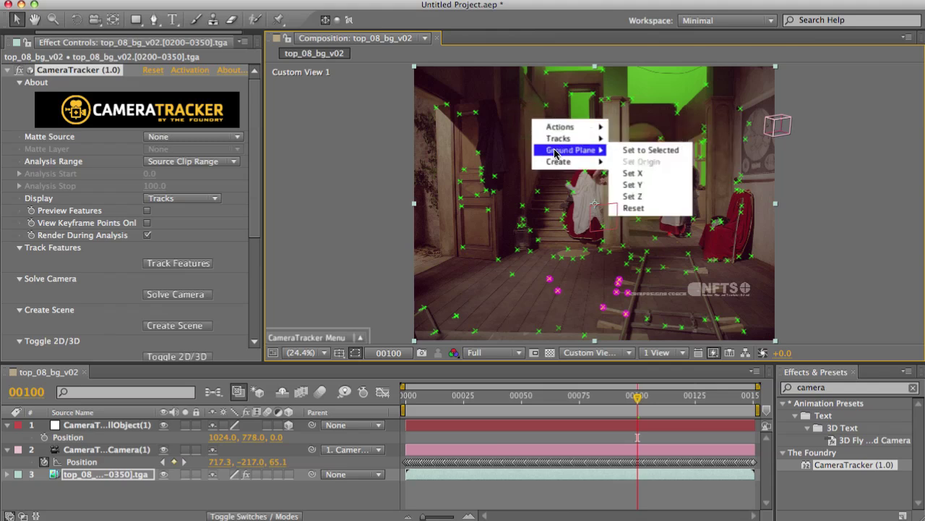
pyautogui.click(654, 196)
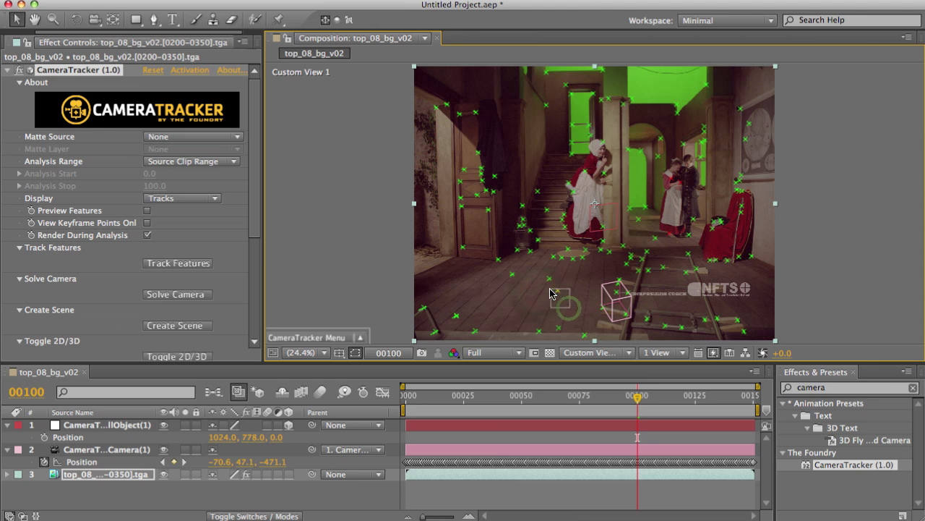
# Set the ground plane origin from the selected point, then orbit the 3D scene.
pyautogui.moveTo(544, 289)
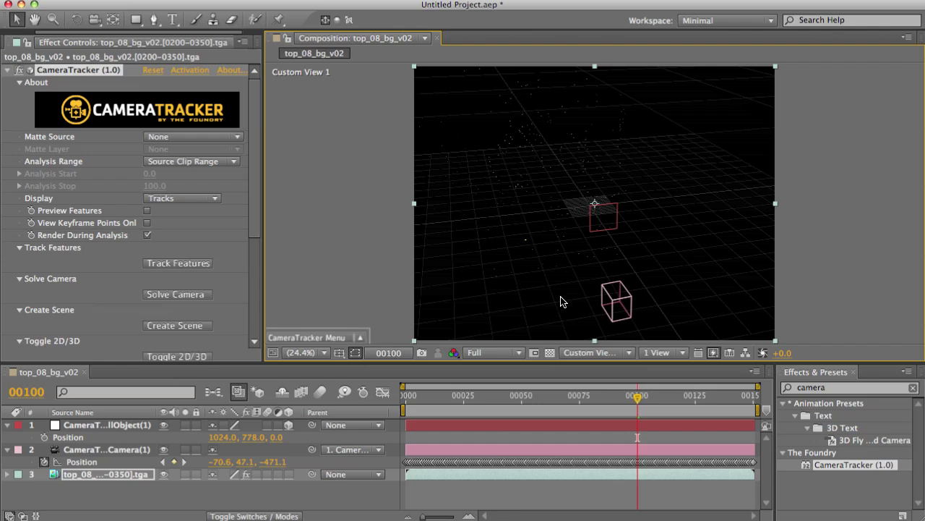
pyautogui.rightClick(449, 127)
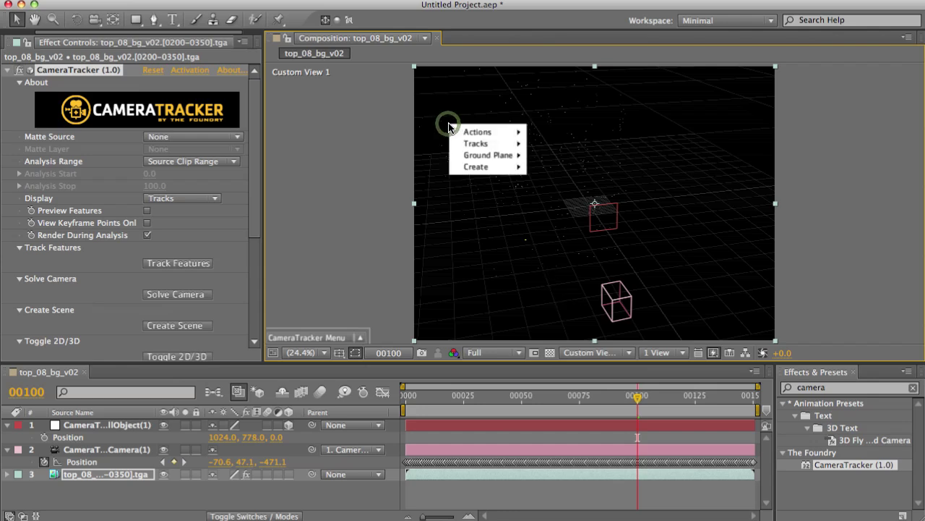
pyautogui.moveTo(475, 137)
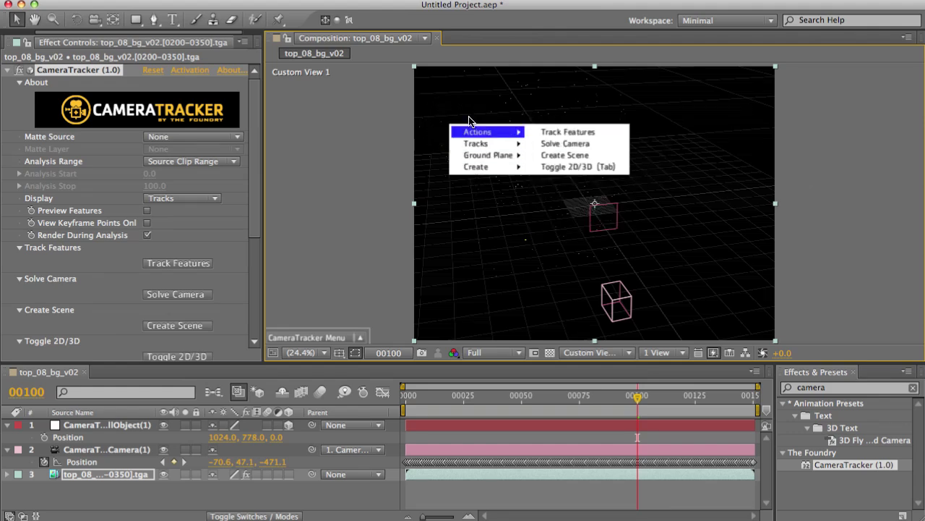
pyautogui.moveTo(472, 165)
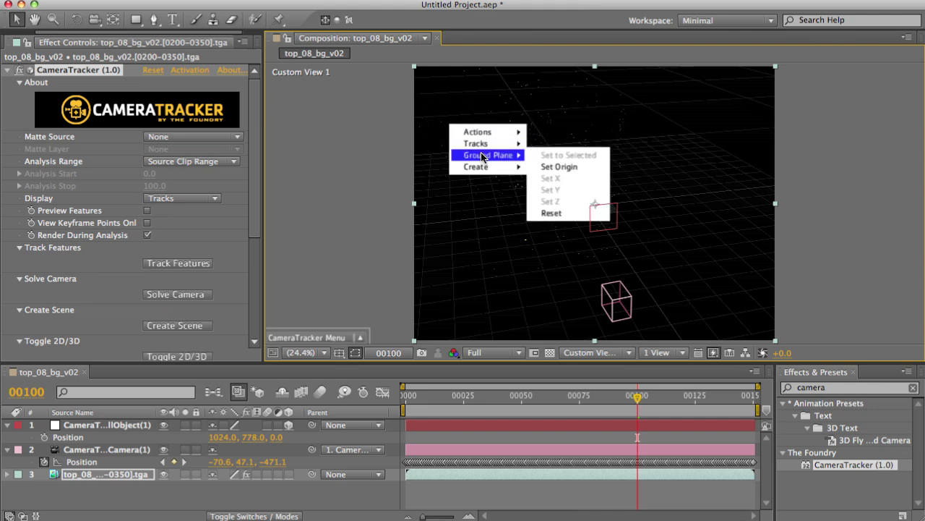
pyautogui.click(561, 167)
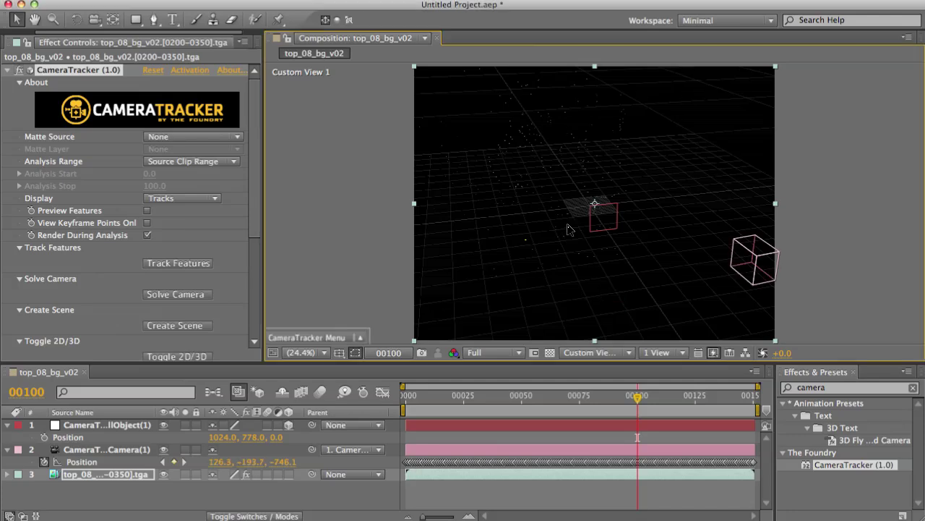
pyautogui.press('c')
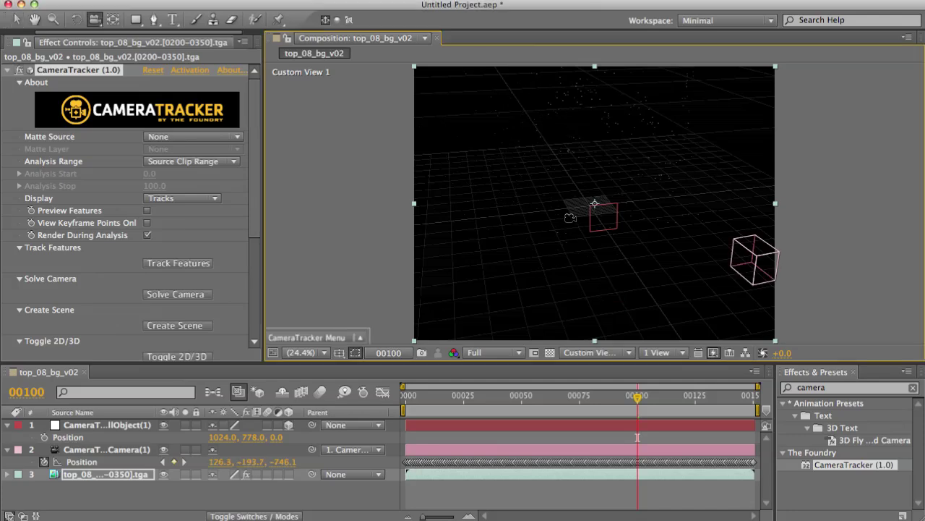
pyautogui.moveTo(570, 217); pyautogui.dragTo(598, 232)
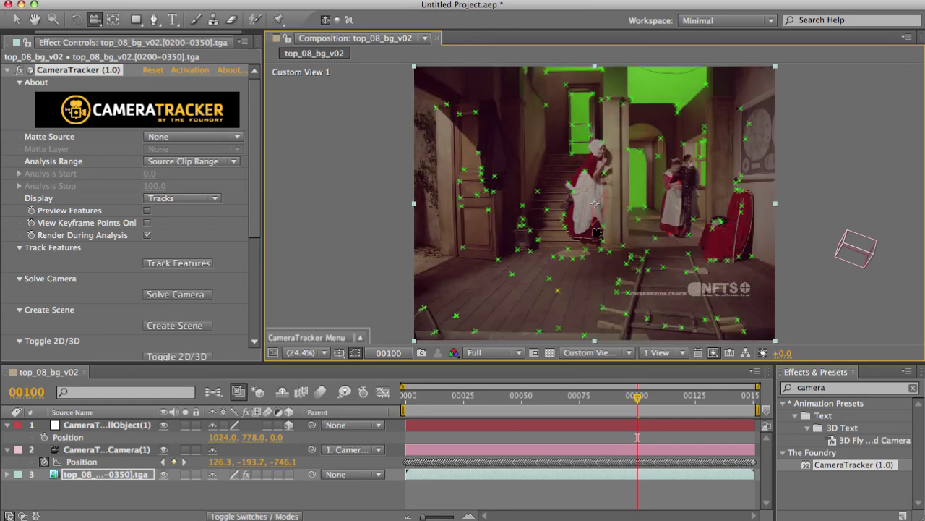
# Set the ground plane's X axis from a selected floor track point.
pyautogui.press('c')
pyautogui.press('v')
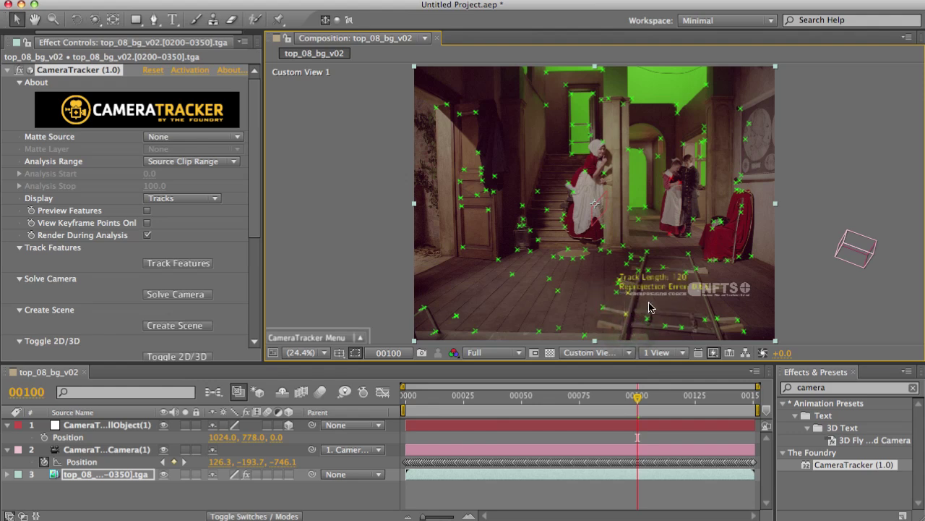
pyautogui.click(626, 313)
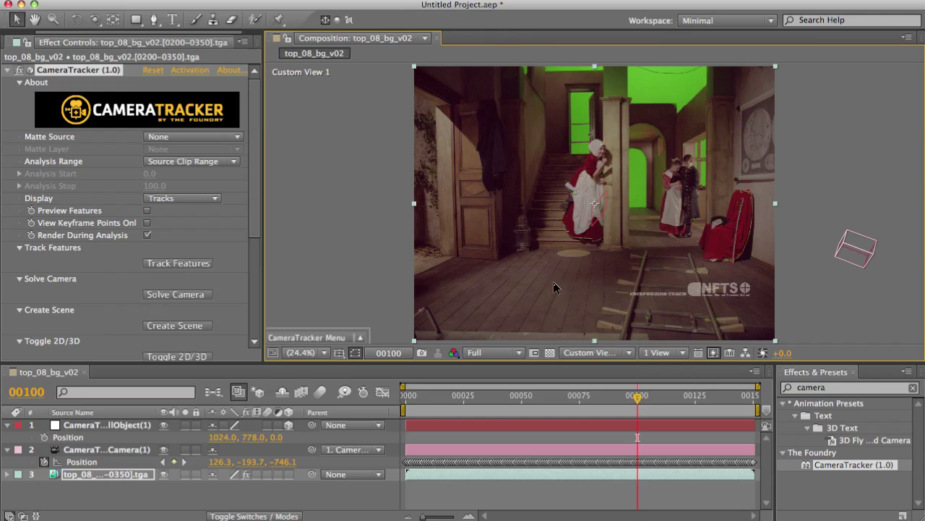
pyautogui.rightClick(542, 248)
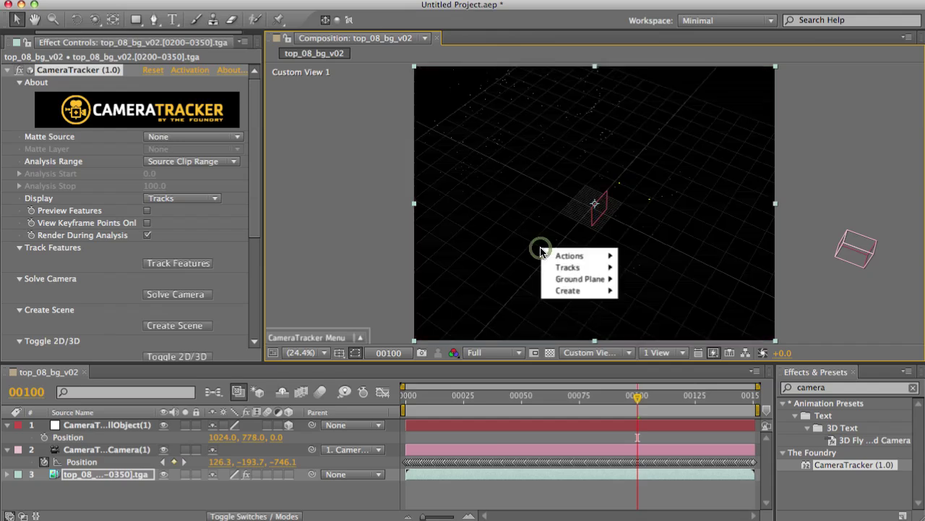
pyautogui.moveTo(578, 281)
pyautogui.click(646, 301)
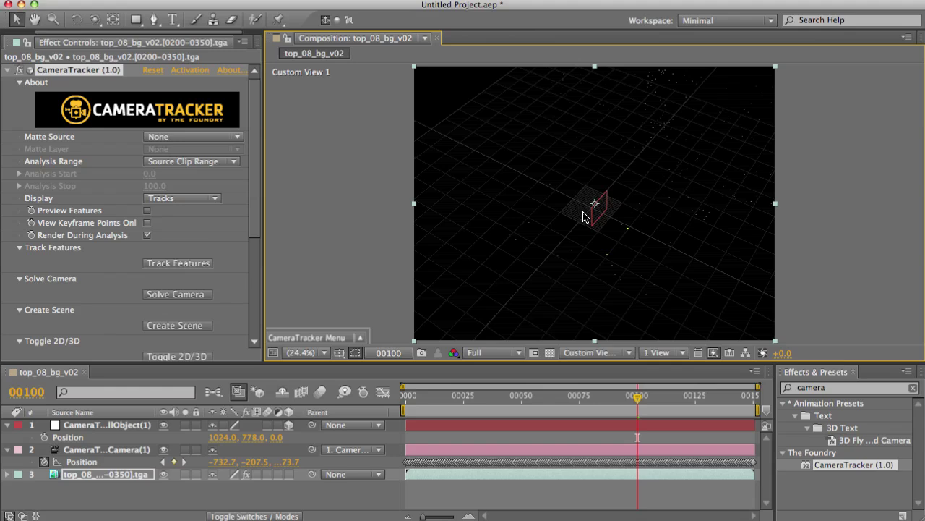
# Orbit to check the reoriented scene, then show the tracker controls over the footage.
pyautogui.press('c')
pyautogui.moveTo(566, 217); pyautogui.dragTo(594, 233)
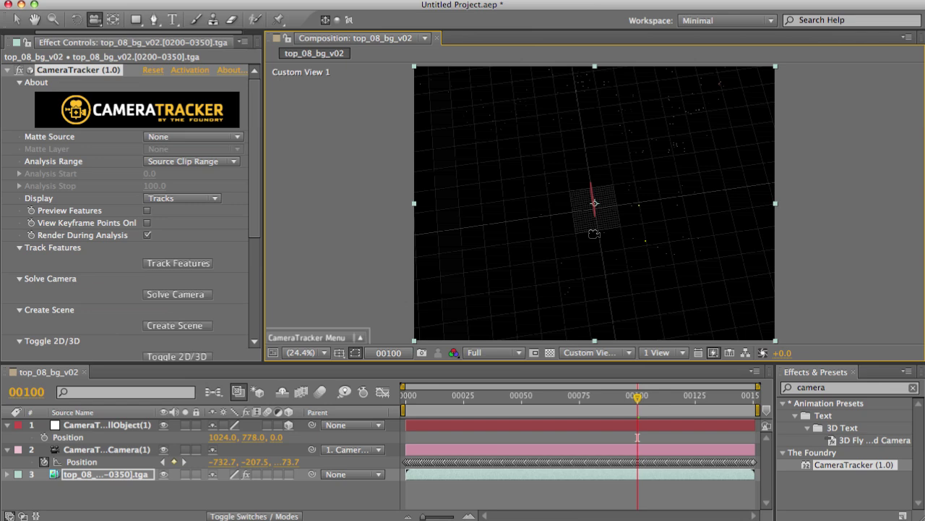
pyautogui.click(106, 73)
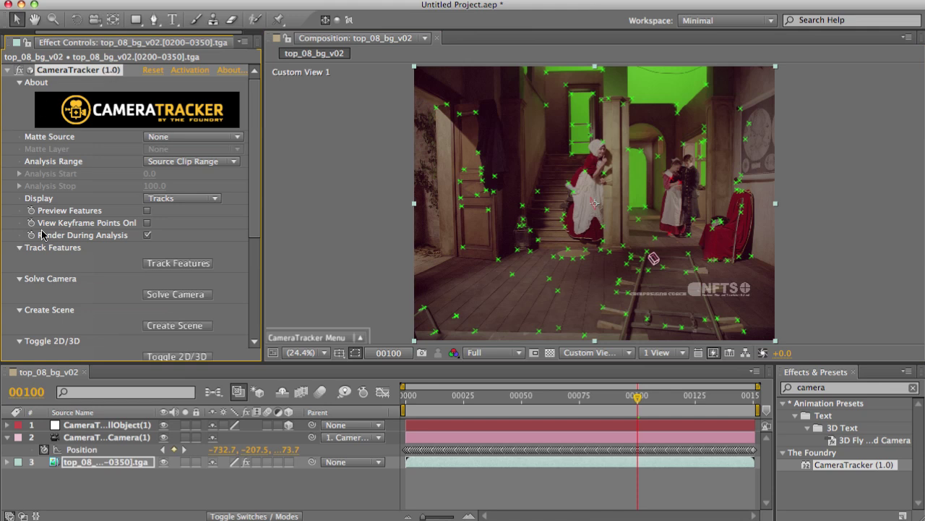
# Set the tracker null object's Scale to 200.
pyautogui.click(114, 424)
pyautogui.press('s')
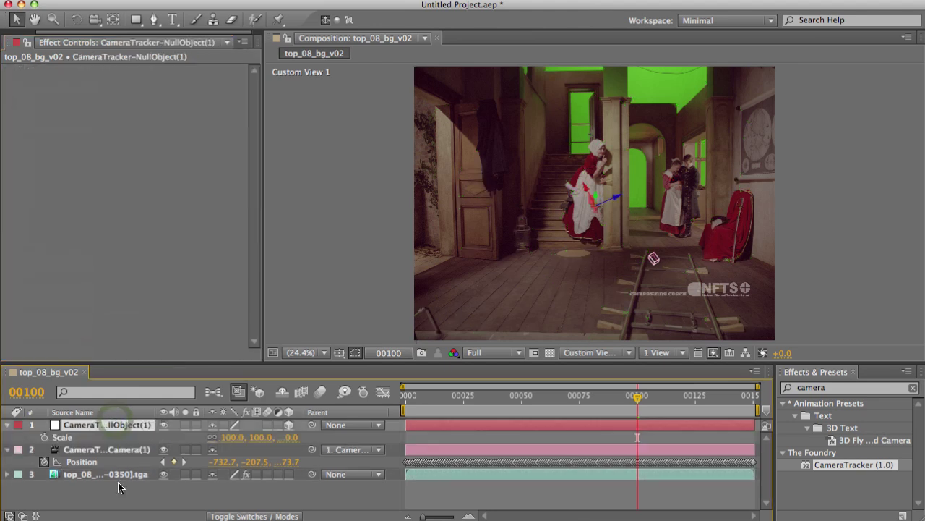
pyautogui.click(230, 437)
pyautogui.write('200')
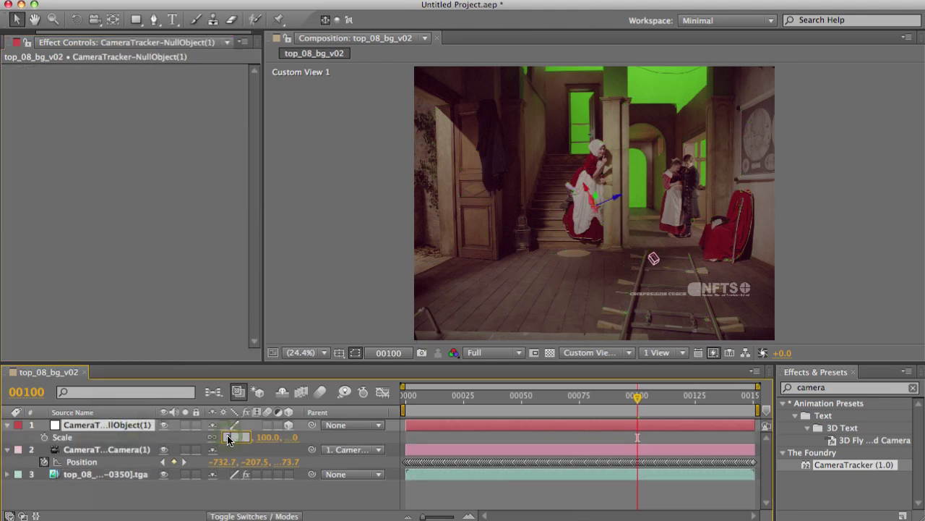
pyautogui.press('Return')
# Scrub the null's Scale back to 100 and orbit the 3D view around it.
pyautogui.hotkey('ctrl', 'Down')
pyautogui.hotkey('ctrl', 'Down')
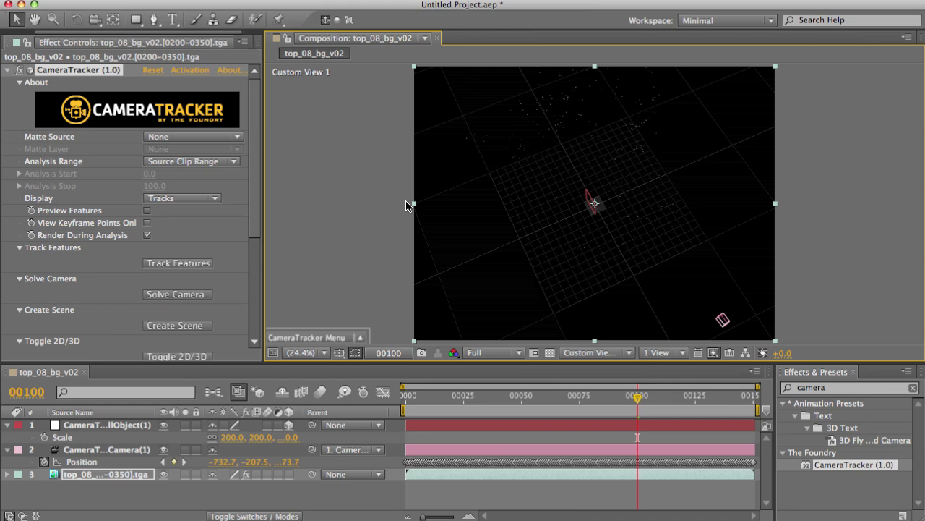
pyautogui.moveTo(238, 431); pyautogui.dragTo(233, 443)
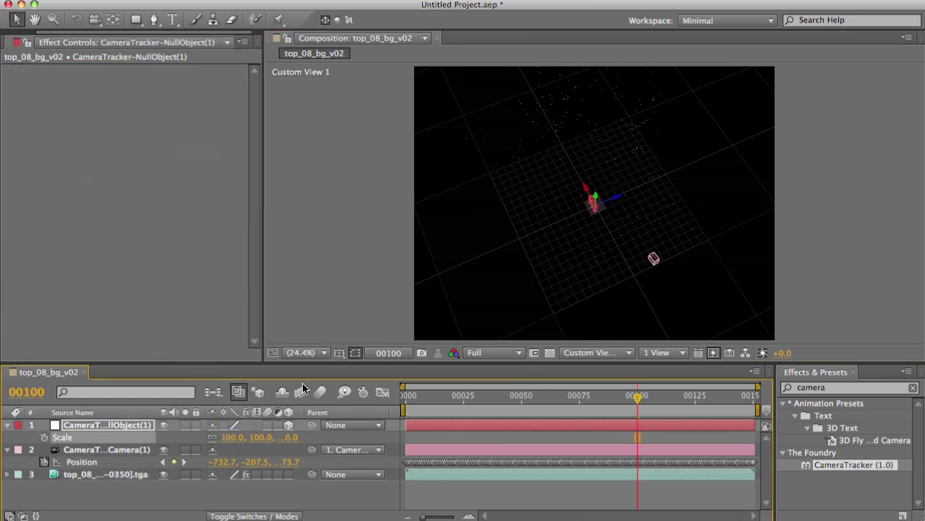
pyautogui.press('c')
pyautogui.moveTo(539, 238); pyautogui.dragTo(569, 247)
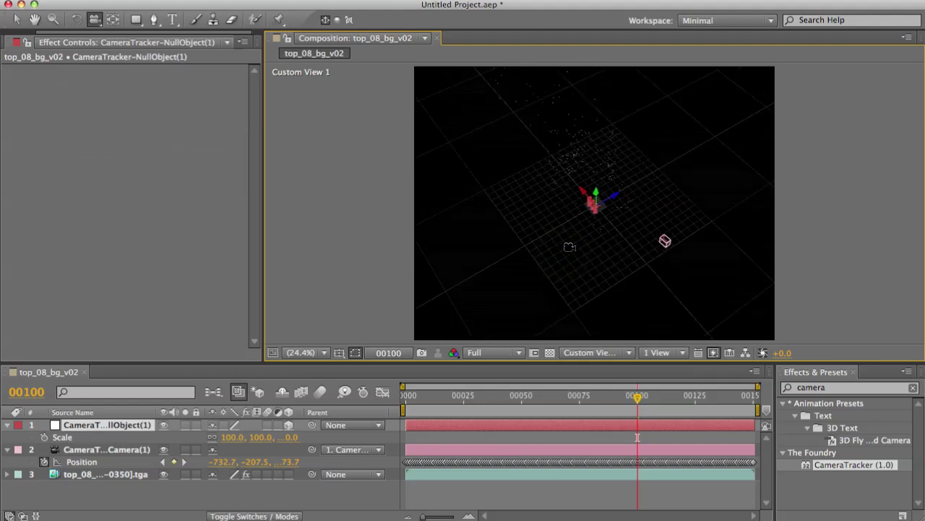
# Select the tracked footage layer and view the scene through the tracked camera.
pyautogui.press('v')
pyautogui.press('F12')
pyautogui.click(506, 303)
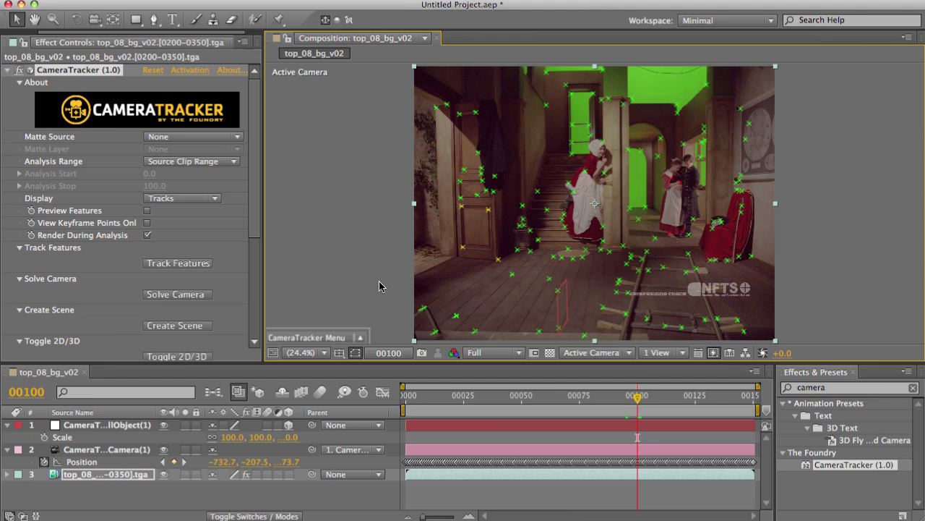
# Switch to Custom View 1 and orbit to a near top-down view of the ground grid.
pyautogui.click(600, 352)
pyautogui.click(614, 500)
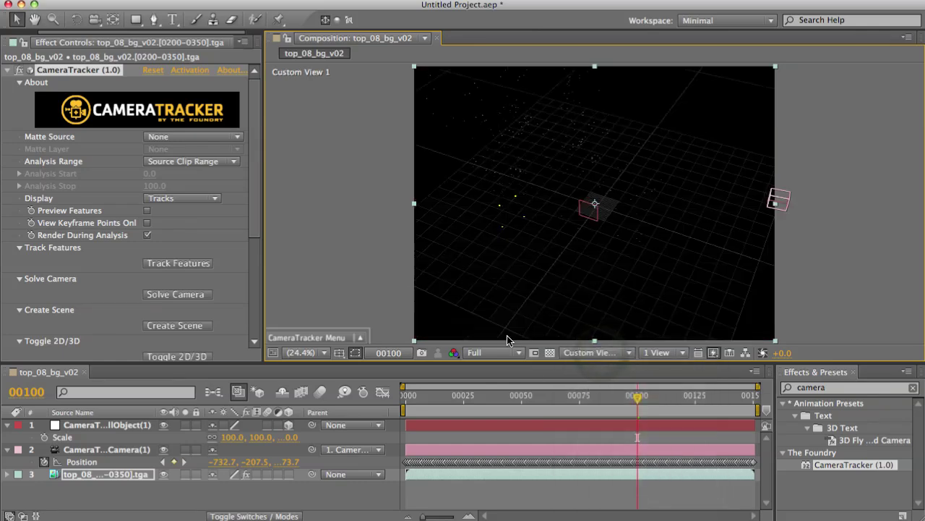
pyautogui.press('c')
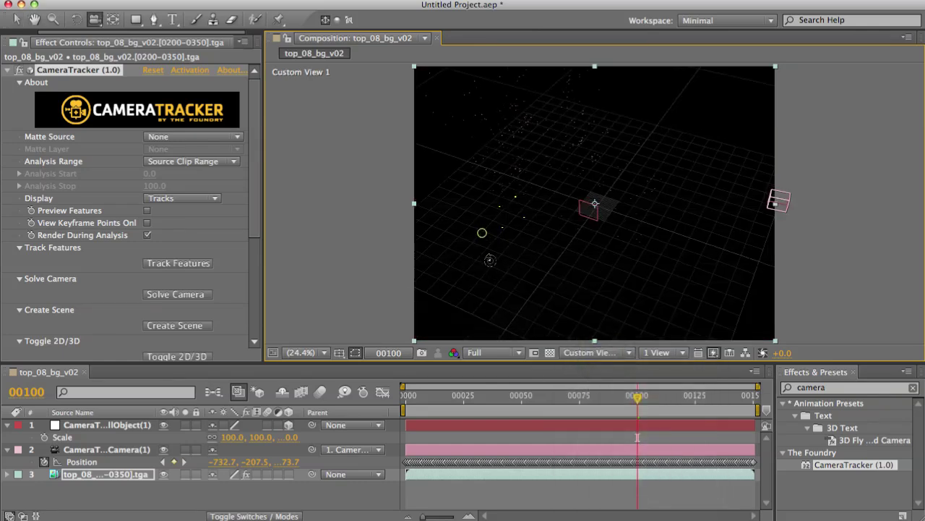
pyautogui.moveTo(482, 232)
pyautogui.mouseDown()
pyautogui.moveTo(498, 259)
pyautogui.moveTo(491, 231)
pyautogui.moveTo(491, 239)
pyautogui.mouseUp()
pyautogui.press('v')
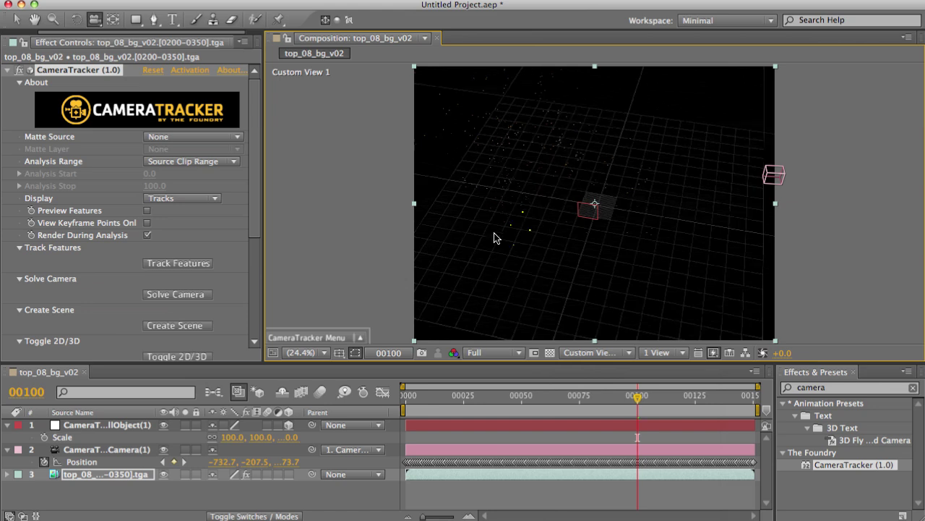
# Create a red CameraTracker solid on the cabinet track points, then orbit to inspect it.
pyautogui.press('v')
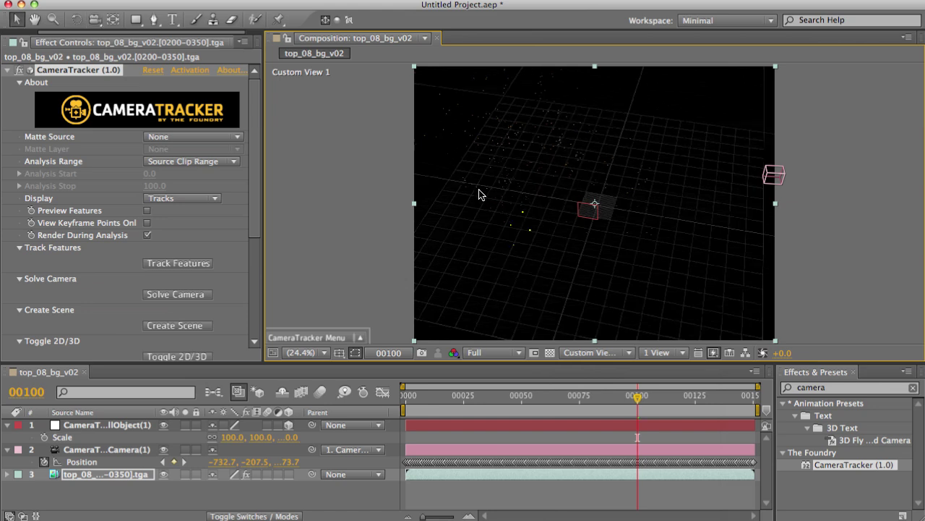
pyautogui.rightClick(457, 152)
pyautogui.moveTo(486, 193)
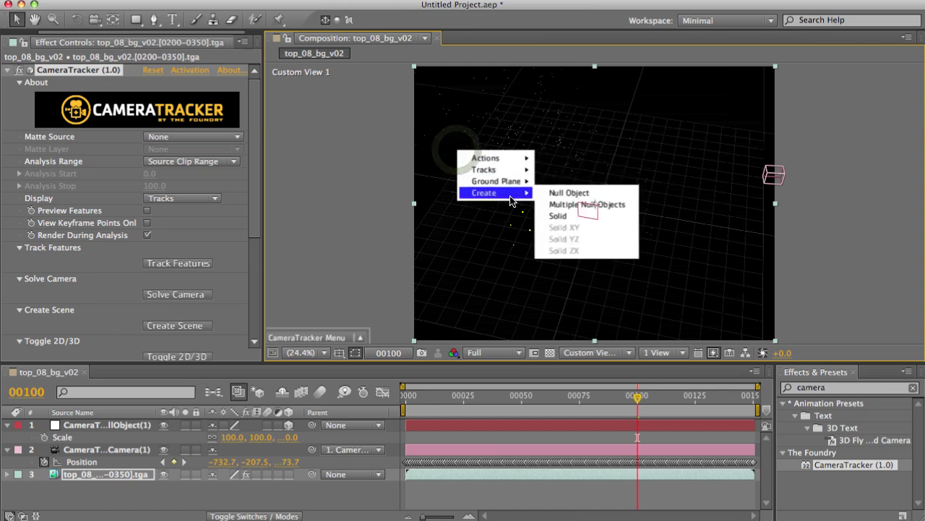
pyautogui.click(557, 216)
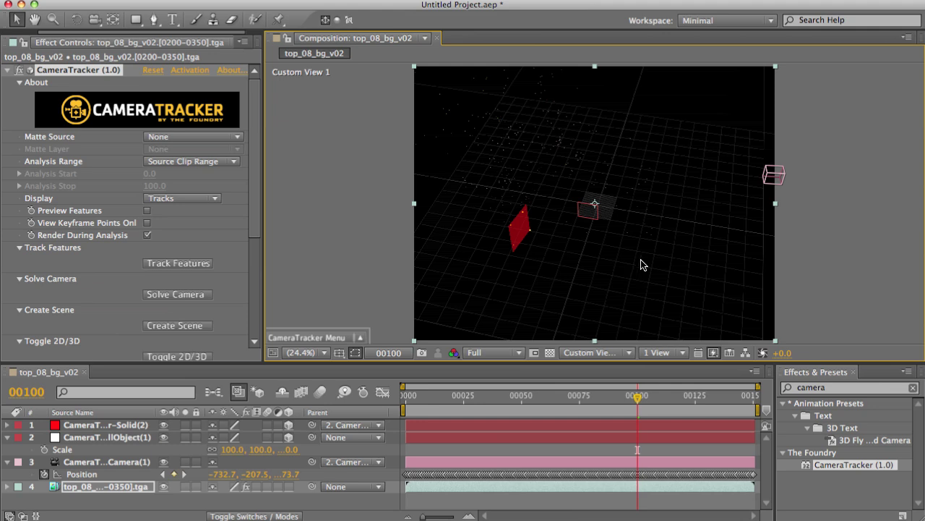
pyautogui.press('c')
pyautogui.moveTo(535, 267); pyautogui.dragTo(492, 246)
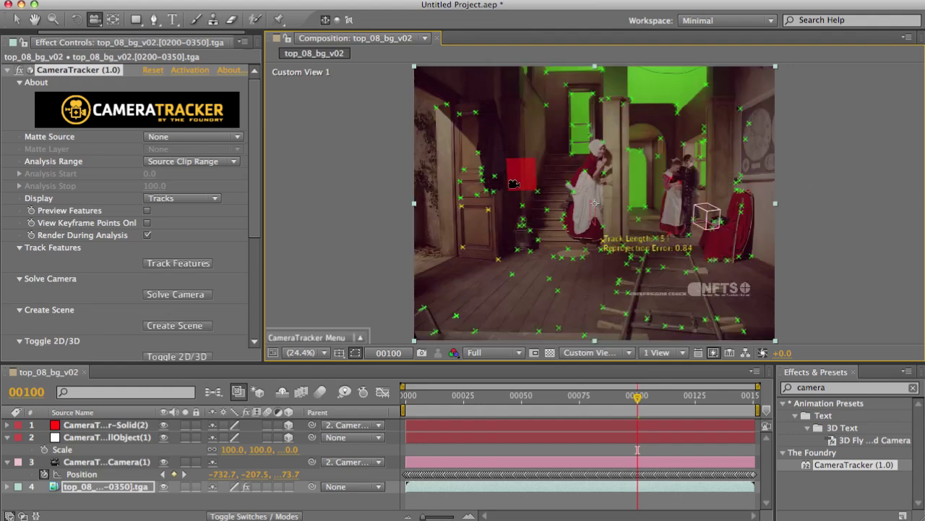
# Switch to the Active Camera view and scrub back to frame 85 to confirm the solid sticks.
pyautogui.click(587, 354)
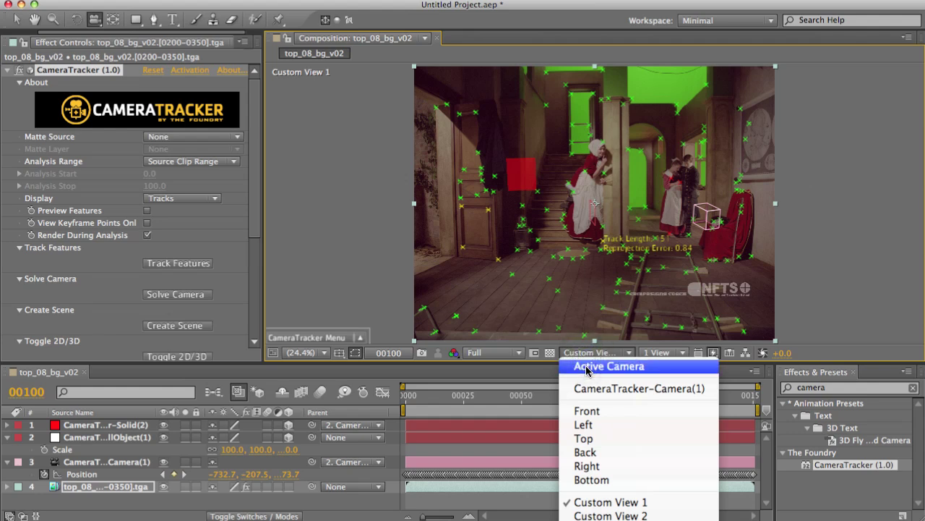
pyautogui.click(587, 367)
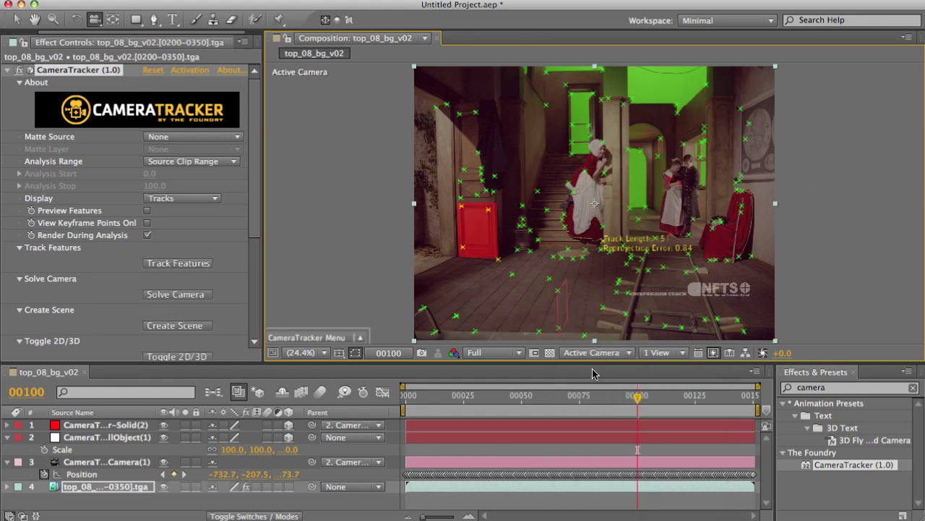
pyautogui.moveTo(633, 418)
pyautogui.mouseDown()
pyautogui.moveTo(478, 418)
pyautogui.moveTo(727, 420)
pyautogui.moveTo(590, 413)
pyautogui.moveTo(630, 406)
pyautogui.mouseUp()
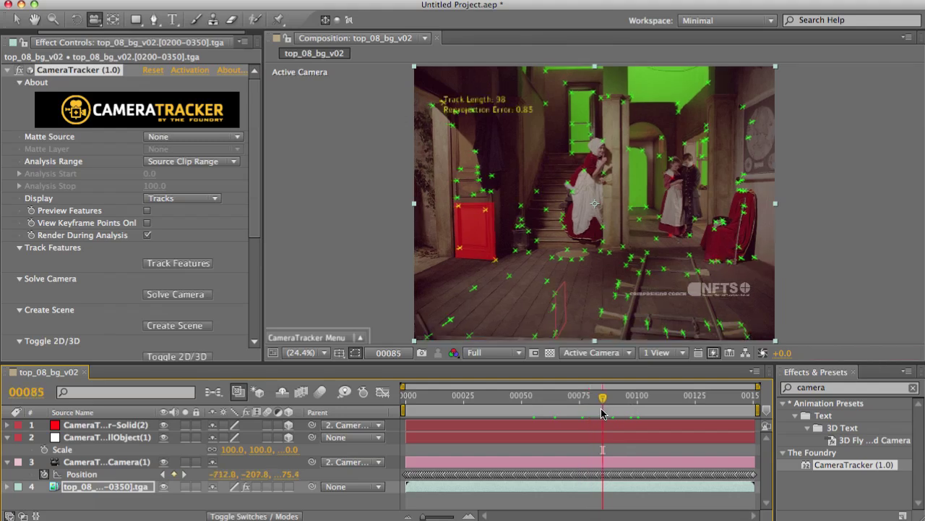
# Create four null objects from the red cabinet door's track points, then scrub to frame 89.
pyautogui.press('v')
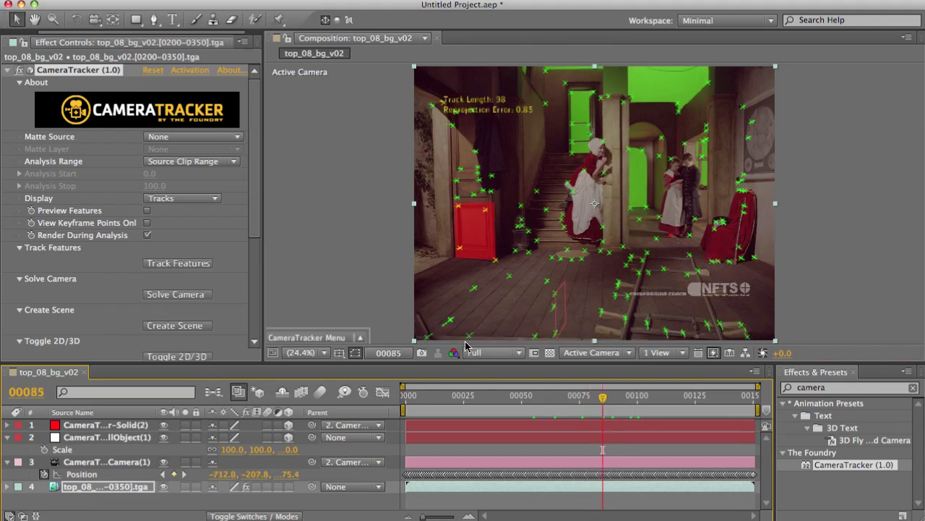
pyautogui.click(499, 286)
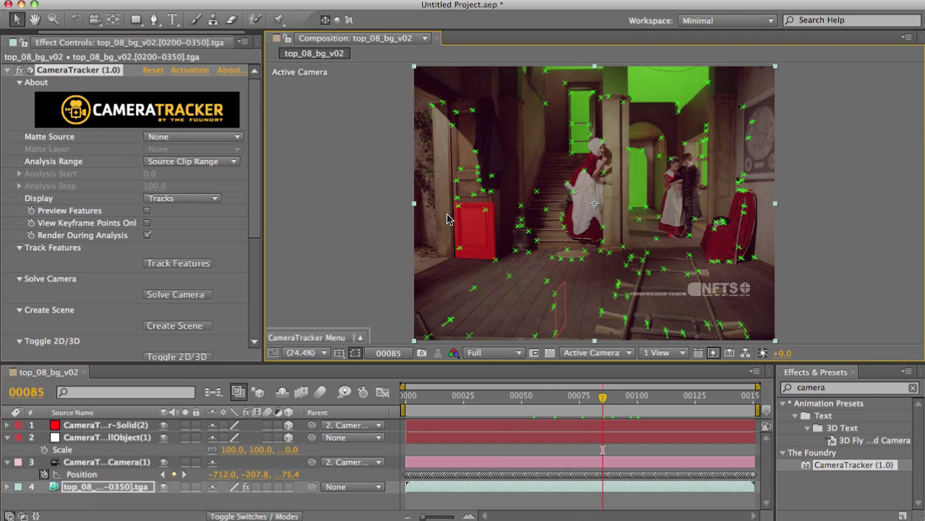
pyautogui.moveTo(441, 205); pyautogui.dragTo(499, 275)
pyautogui.rightClick(478, 269)
pyautogui.moveTo(502, 311)
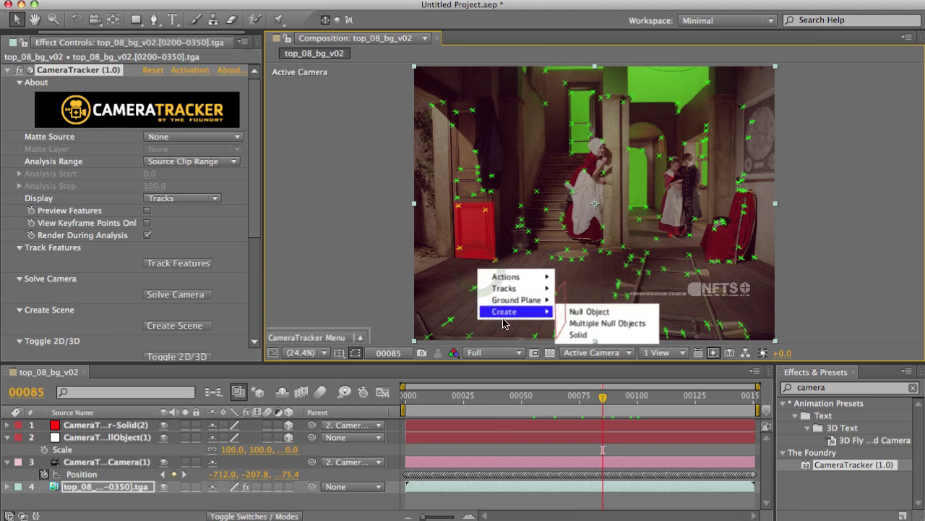
pyautogui.click(589, 327)
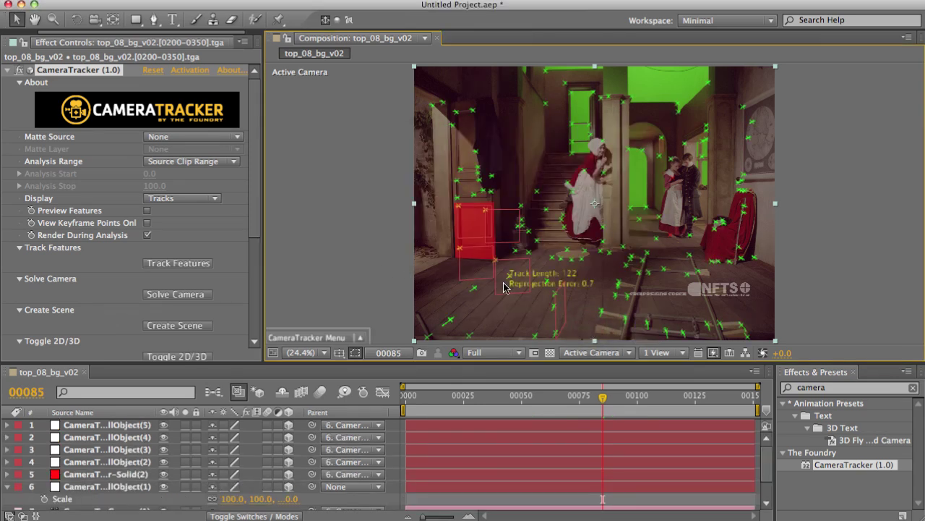
pyautogui.press('pageup')
pyautogui.press('pageup')
pyautogui.press('pageup')
pyautogui.press('pageup')
pyautogui.press('pageup')
pyautogui.press('pageup')
pyautogui.press('pageup')
pyautogui.press('pageup')
pyautogui.press('pageup')
pyautogui.press('pageup')
pyautogui.press('pageup')
pyautogui.press('pageup')
pyautogui.press('pageup')
pyautogui.press('pageup')
pyautogui.press('pageup')
pyautogui.press('pageup')
pyautogui.press('pageup')
pyautogui.press('pageup')
pyautogui.press('pageup')
pyautogui.press('pageup')
pyautogui.click(612, 413)
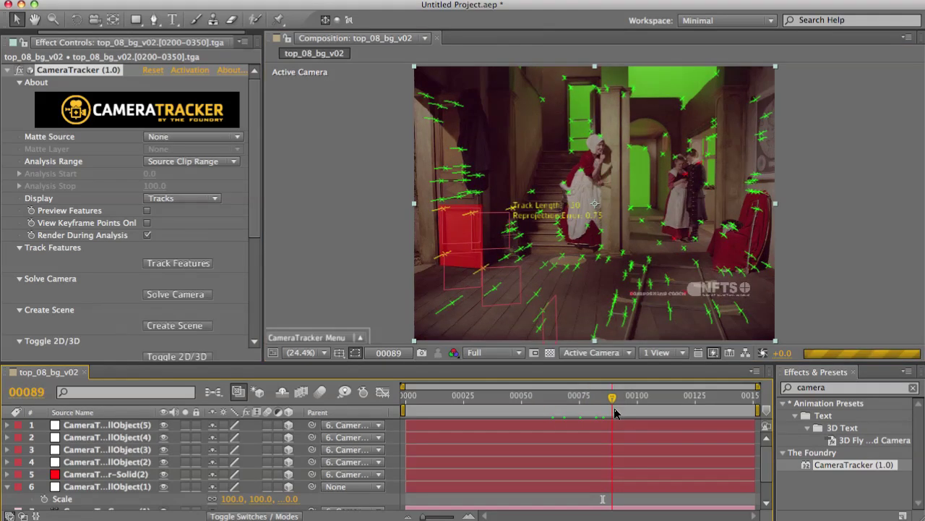